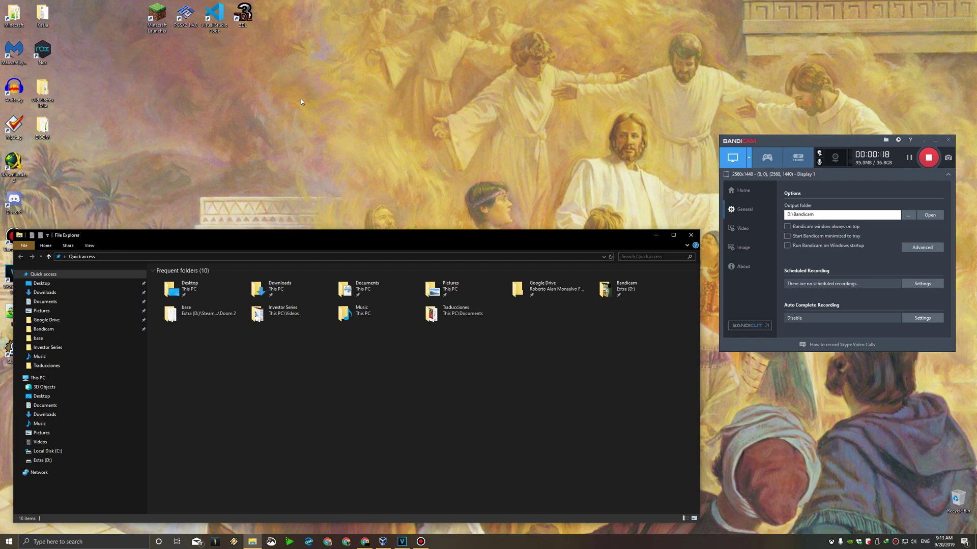
# Open the Colors page of Personalization settings from the desktop
pyautogui.rightClick(259, 77)
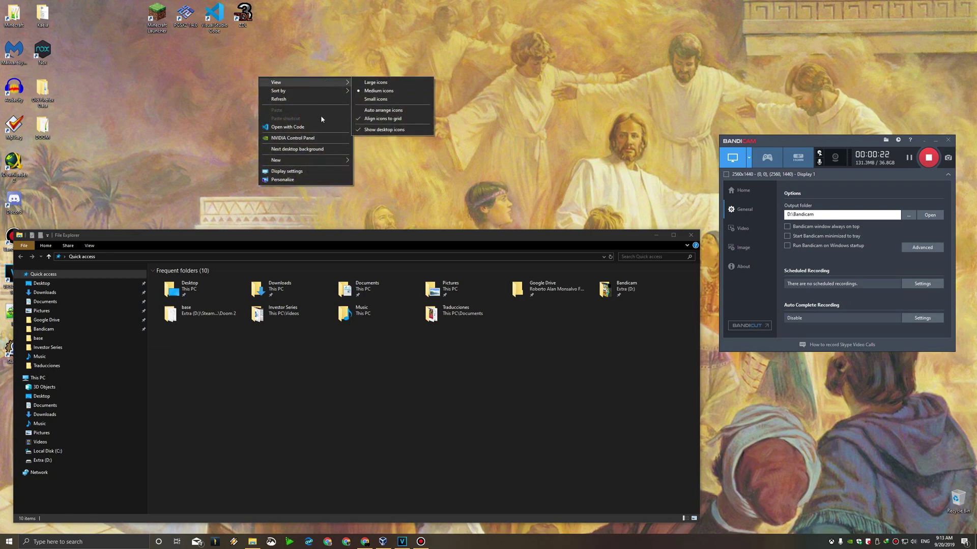
pyautogui.click(312, 180)
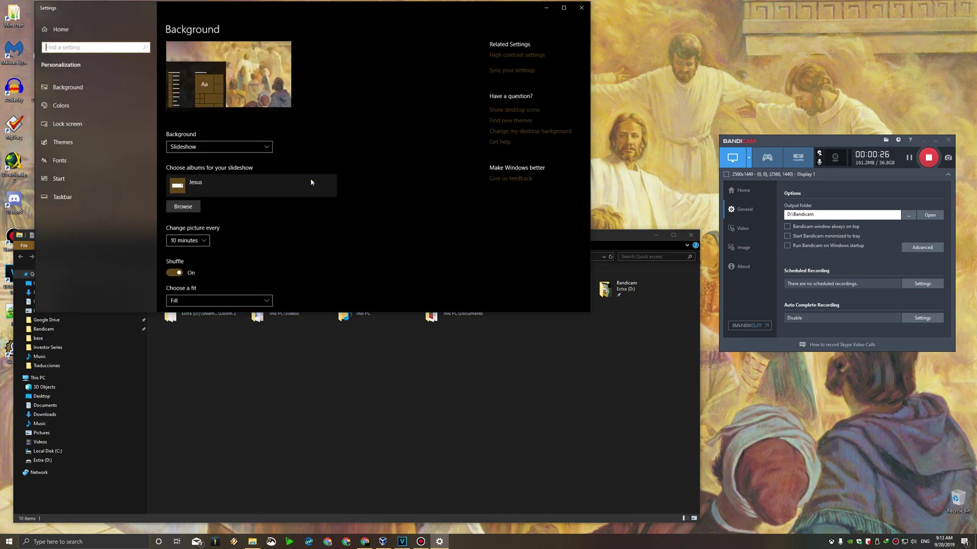
pyautogui.click(88, 107)
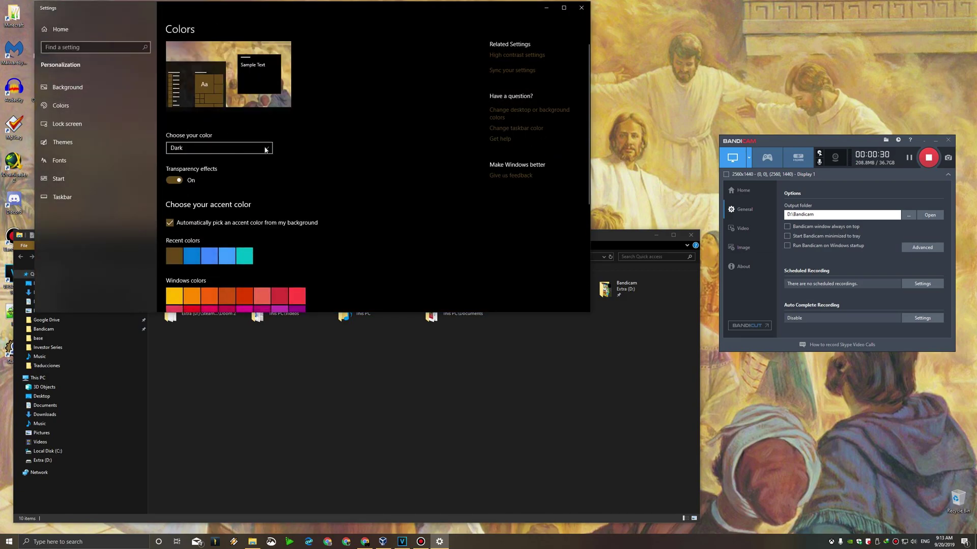
# Switch the colour choice to Light, then back to Dark, and pick Custom
pyautogui.click(259, 148)
pyautogui.click(261, 137)
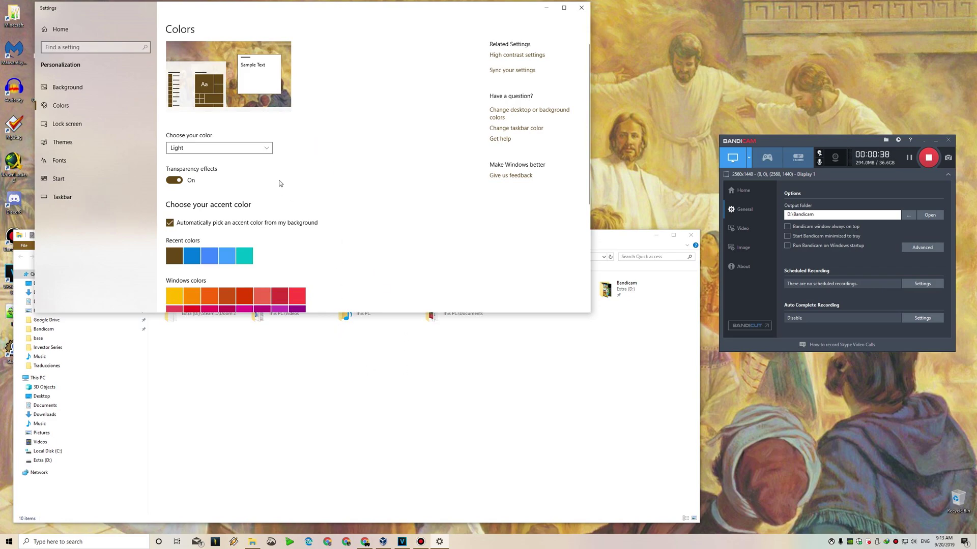
pyautogui.click(268, 154)
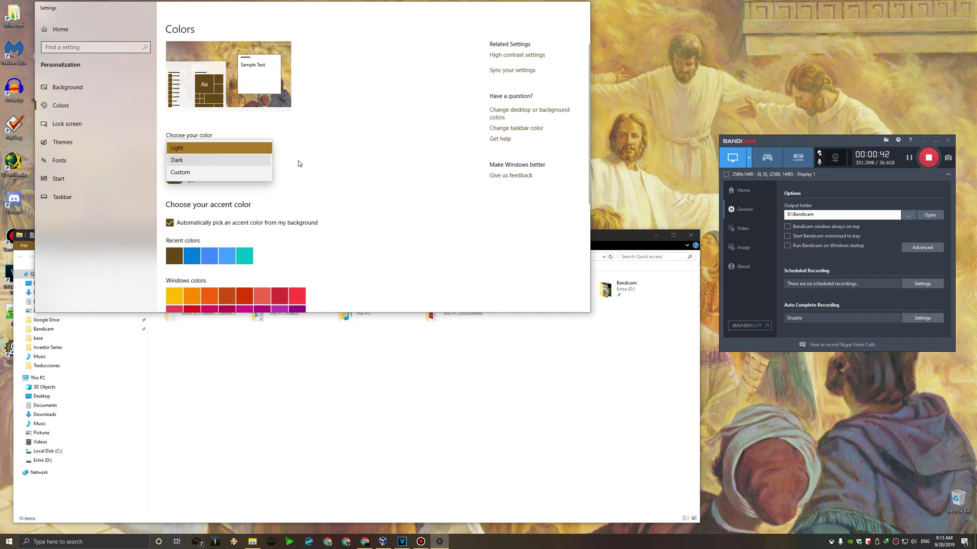
pyautogui.press('Return')
pyautogui.click(266, 154)
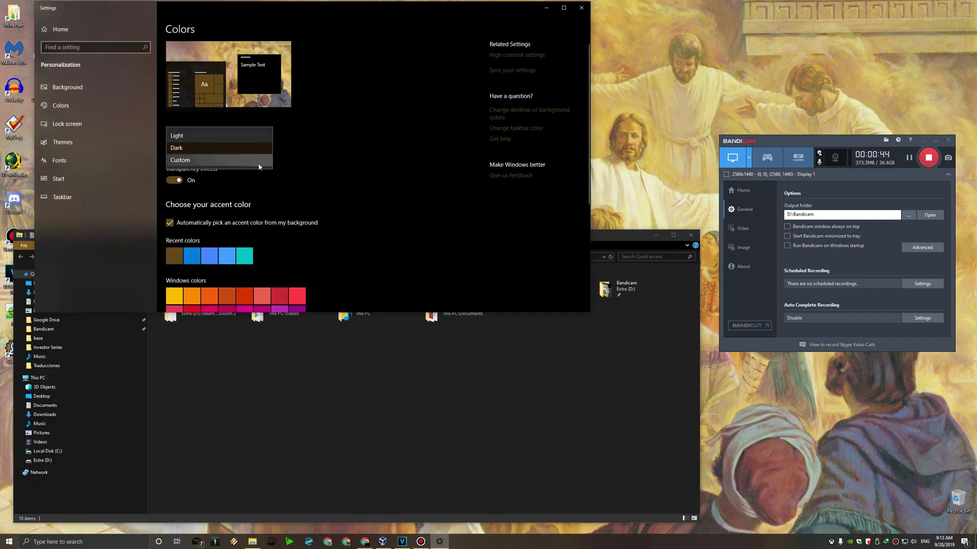
pyautogui.click(258, 162)
# Set the default Windows mode to Light and preview the Start menu
pyautogui.scroll(-3, 316, 173)
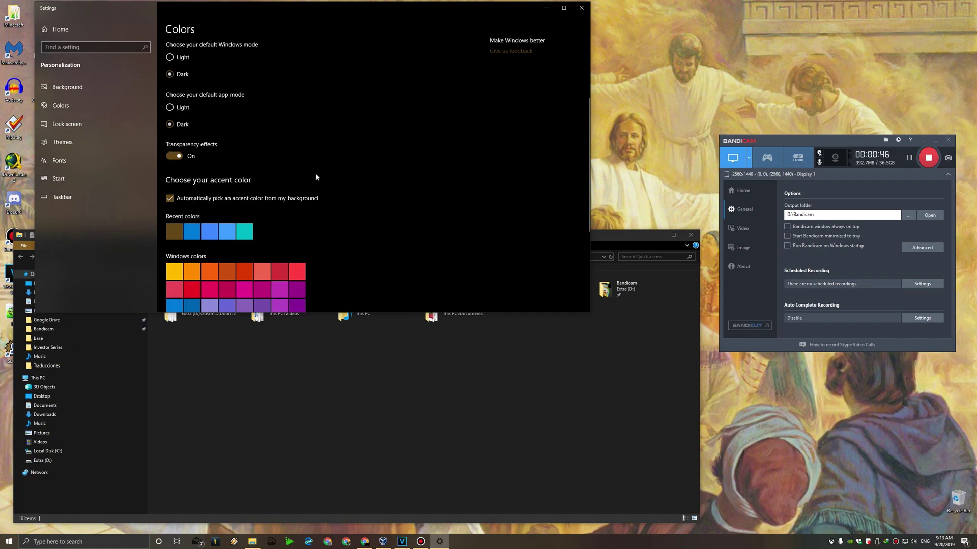
pyautogui.scroll(3, 254, 199)
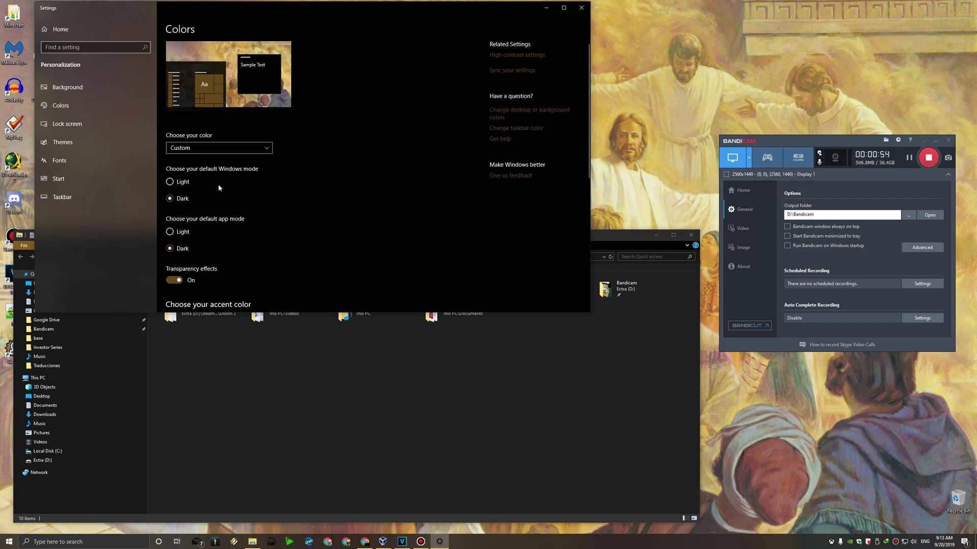
pyautogui.click(170, 182)
pyautogui.click(9, 542)
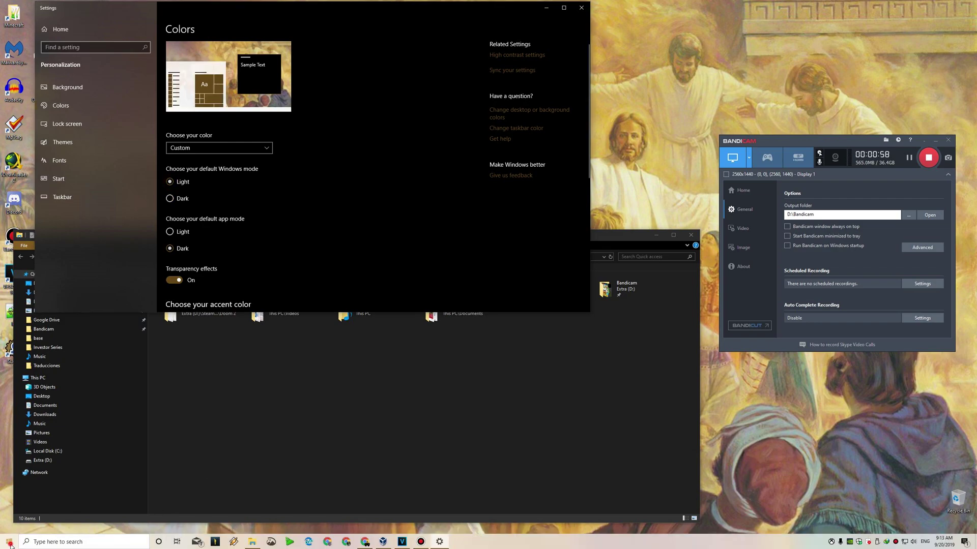
pyautogui.click(366, 242)
# Set the colour choice back to Dark and close Settings
pyautogui.click(255, 148)
pyautogui.click(265, 148)
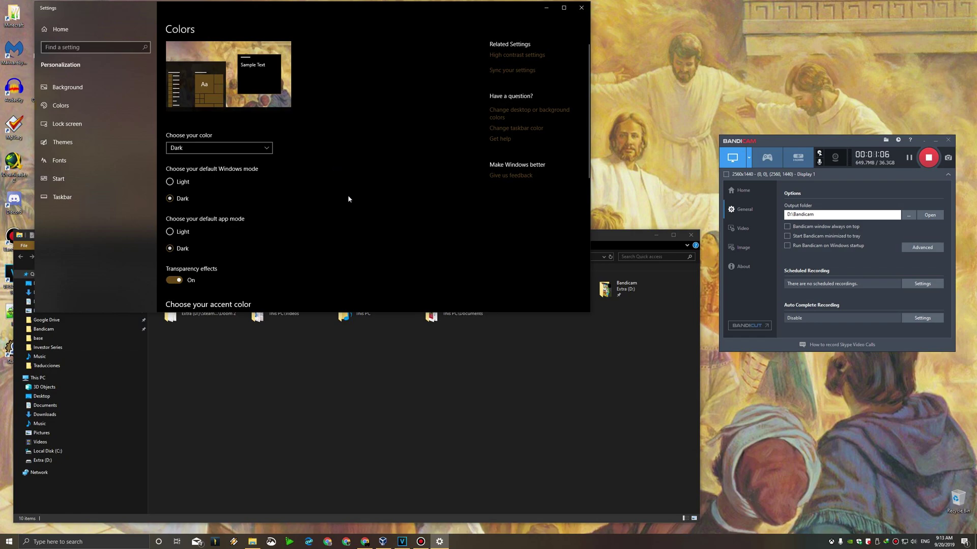
pyautogui.scroll(-5, 349, 200)
pyautogui.scroll(-2, 414, 202)
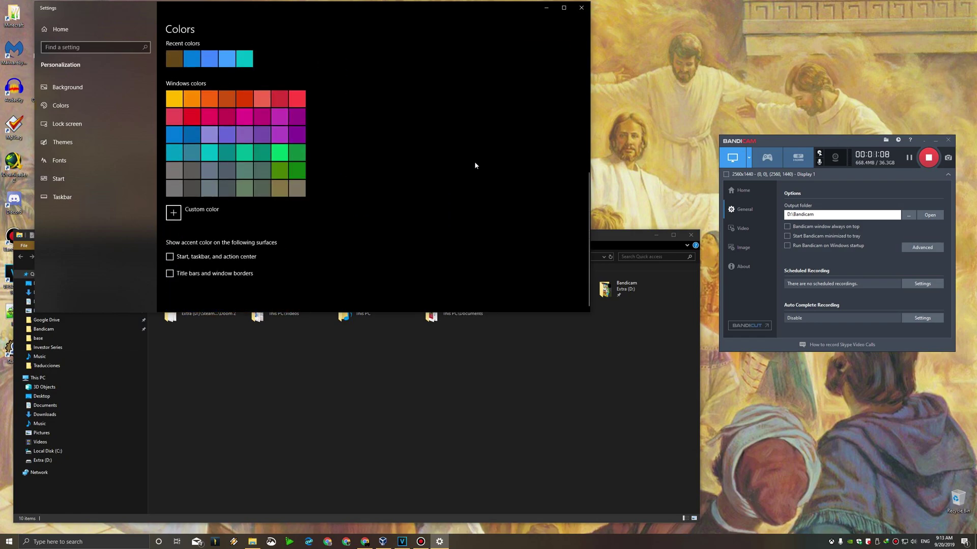
pyautogui.click(581, 8)
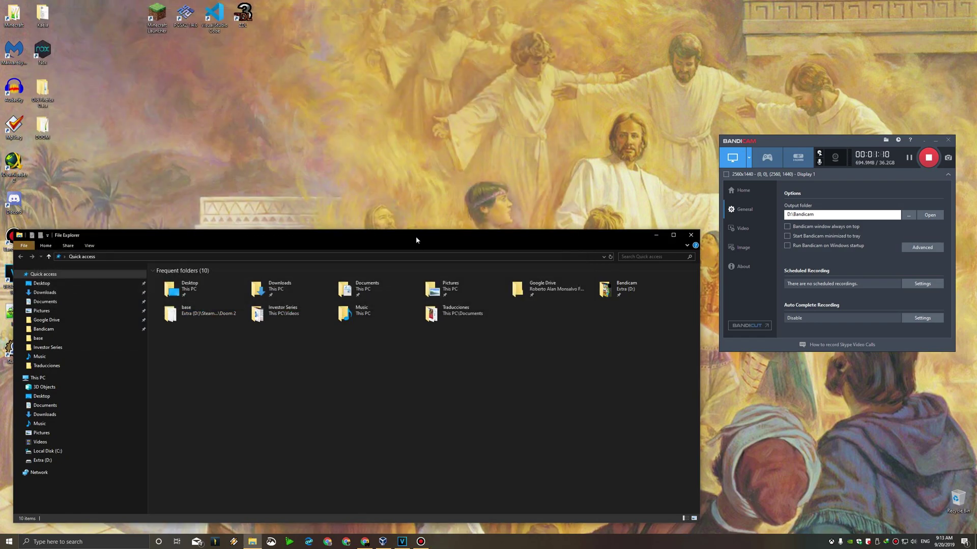
# Move the File Explorer window higher on the desktop, then launch Internet Explorer
pyautogui.moveTo(415, 238); pyautogui.dragTo(417, 113)
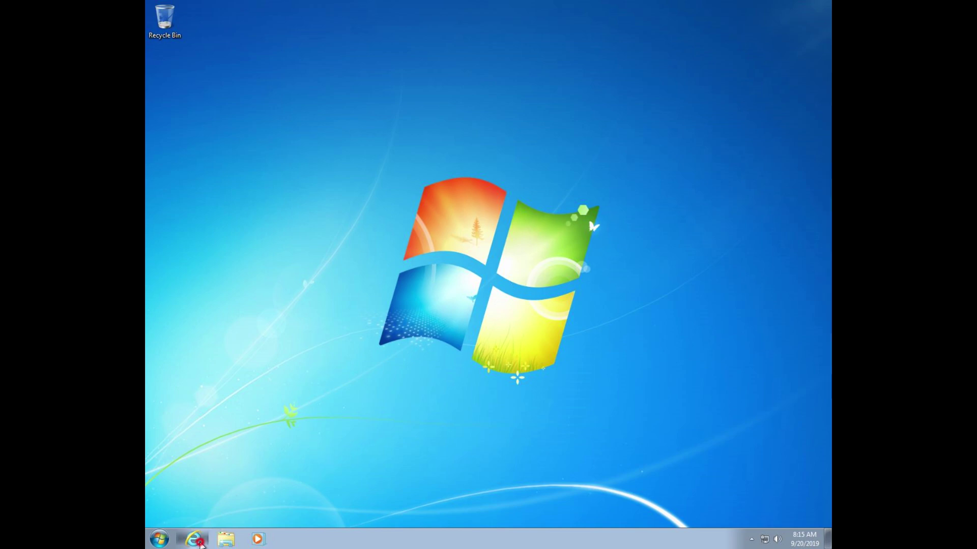
pyautogui.click(193, 538)
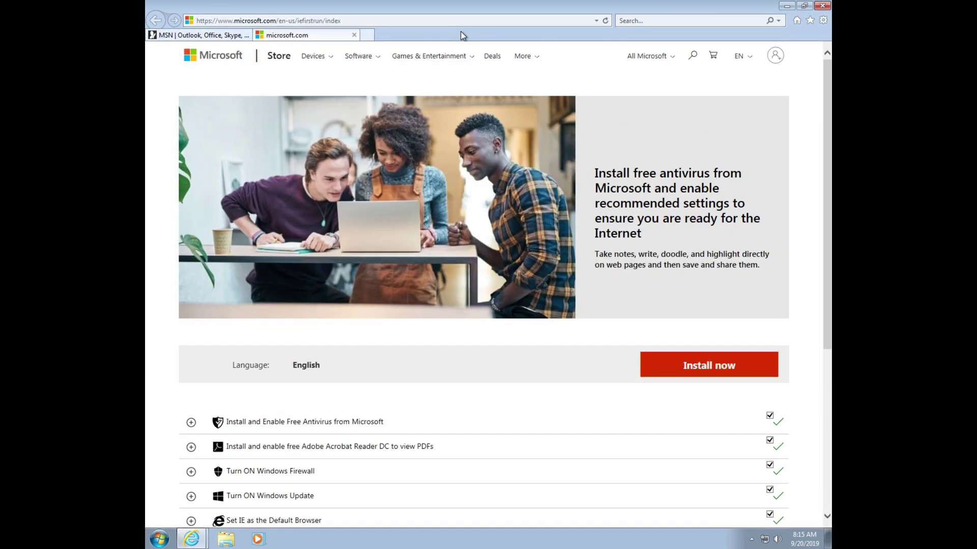
# Reopen the 'QTTabBar - QuizoApps' page from today's history, then close Internet Explorer with all tabs
pyautogui.click(811, 20)
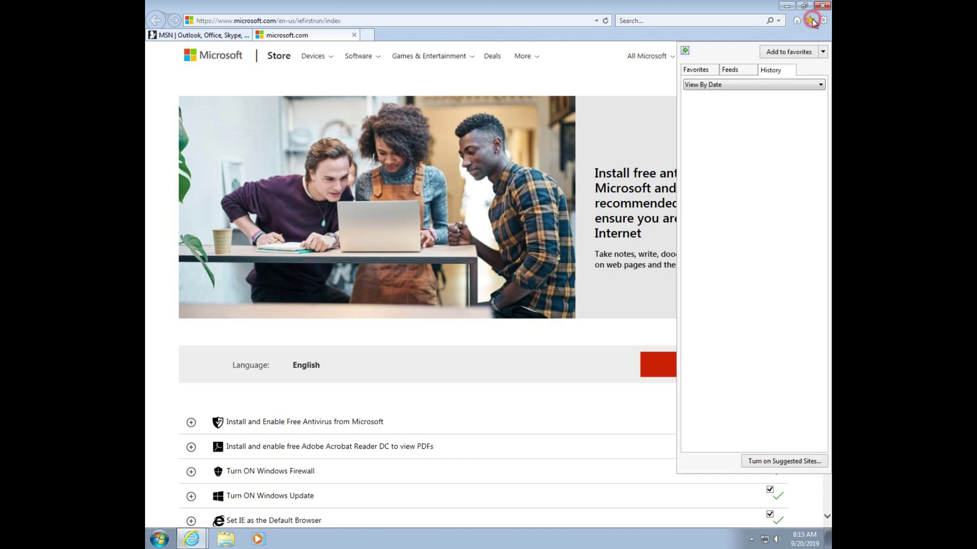
pyautogui.click(702, 101)
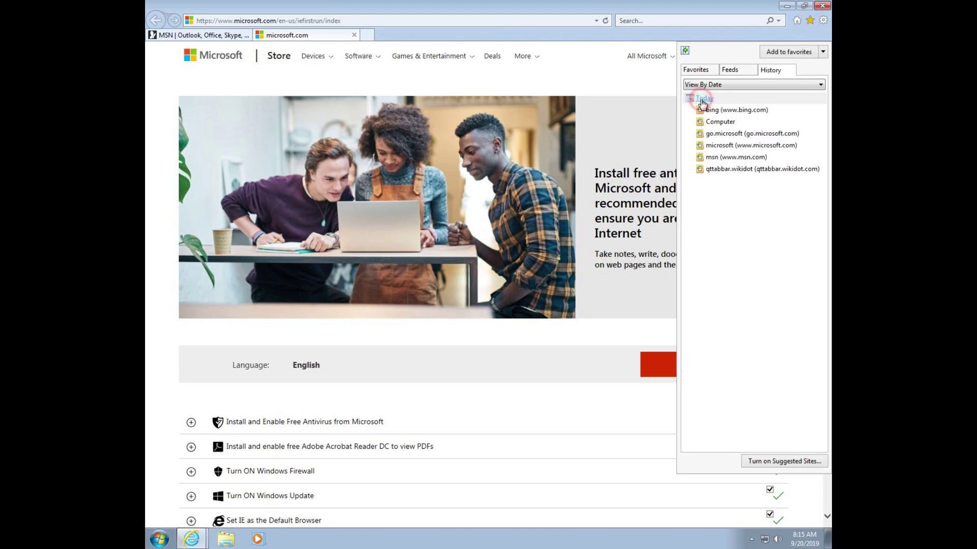
pyautogui.click(725, 170)
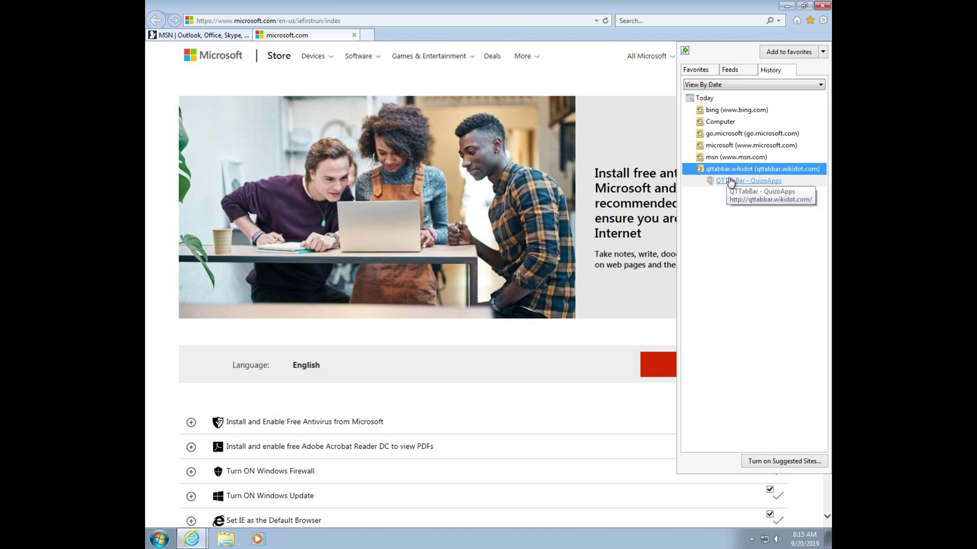
pyautogui.click(297, 69)
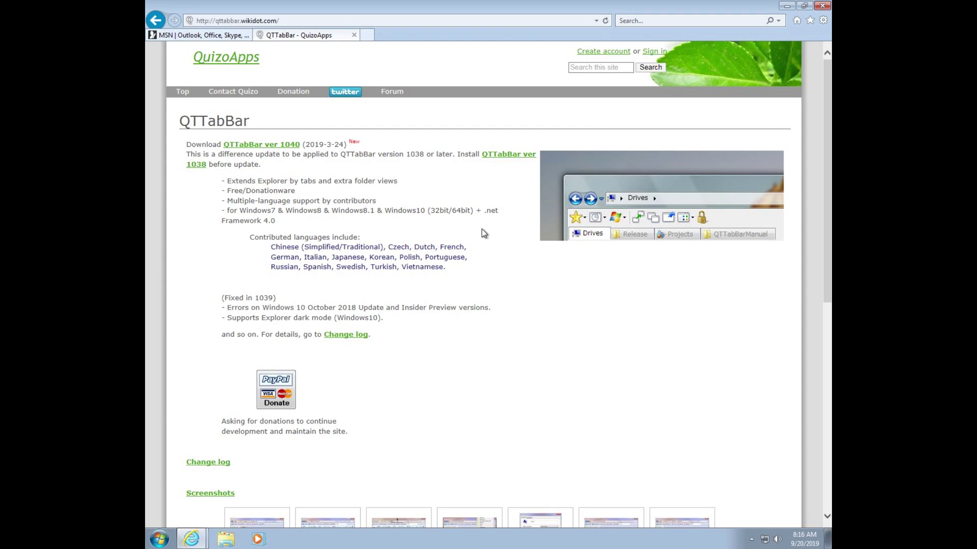
pyautogui.click(822, 5)
pyautogui.click(477, 273)
# Open Windows Explorer at Libraries and turn on QTTabBar's Command Bar 1 toolbar
pyautogui.click(227, 539)
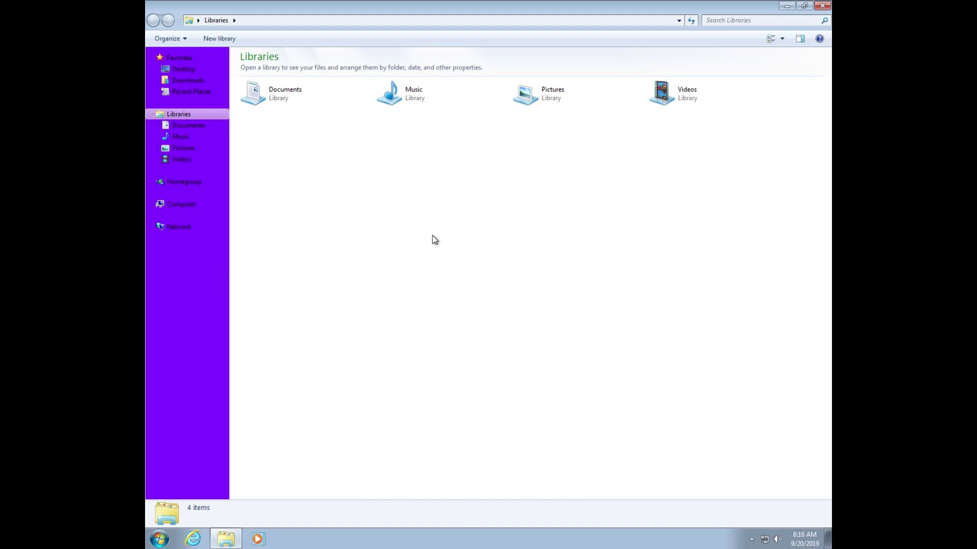
pyautogui.rightClick(443, 41)
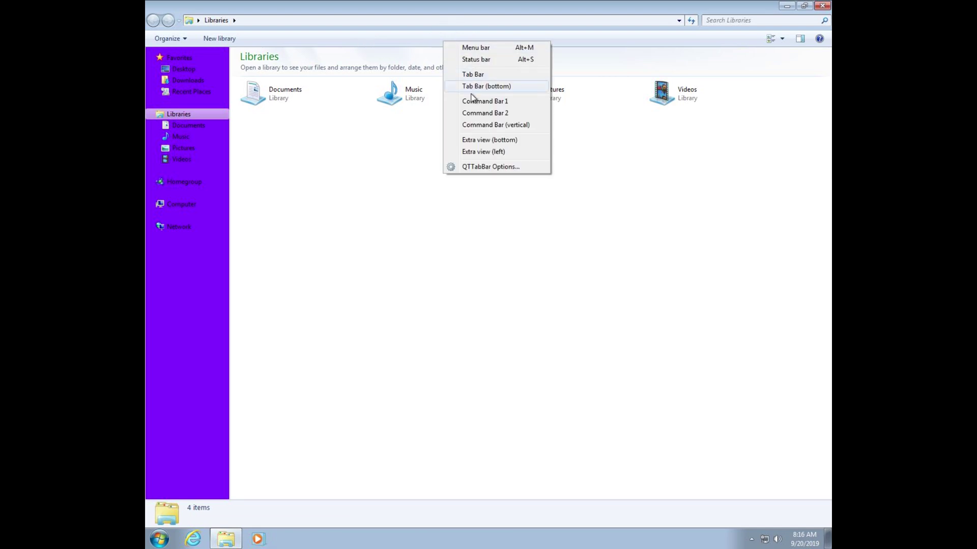
pyautogui.click(511, 103)
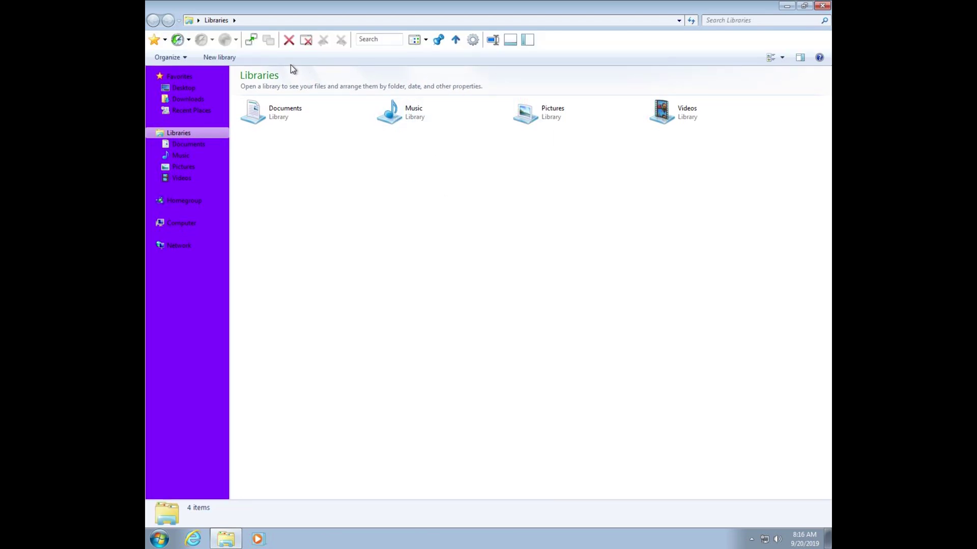
# Set QTTabBar's Folder View inactive background colour to red and apply it
pyautogui.click(478, 44)
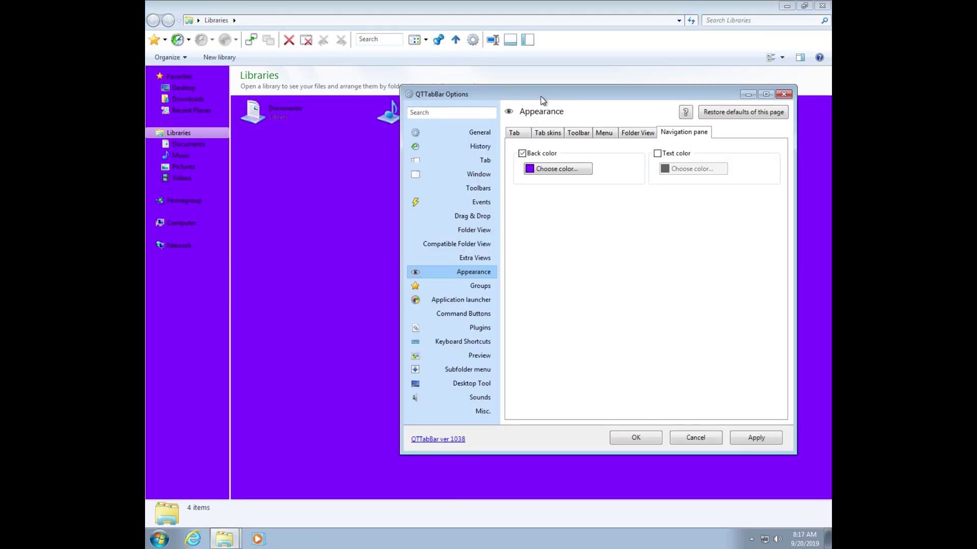
pyautogui.moveTo(543, 99); pyautogui.dragTo(430, 70)
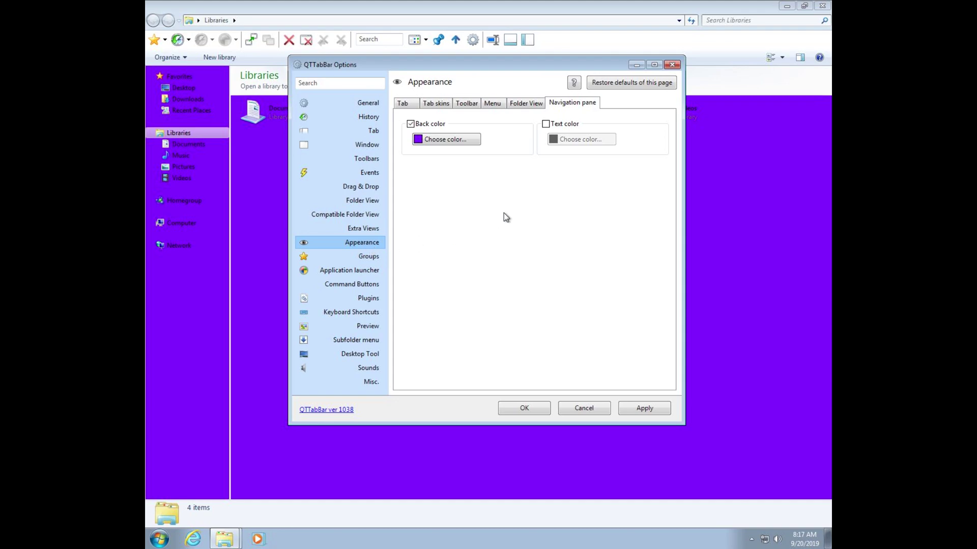
pyautogui.click(519, 107)
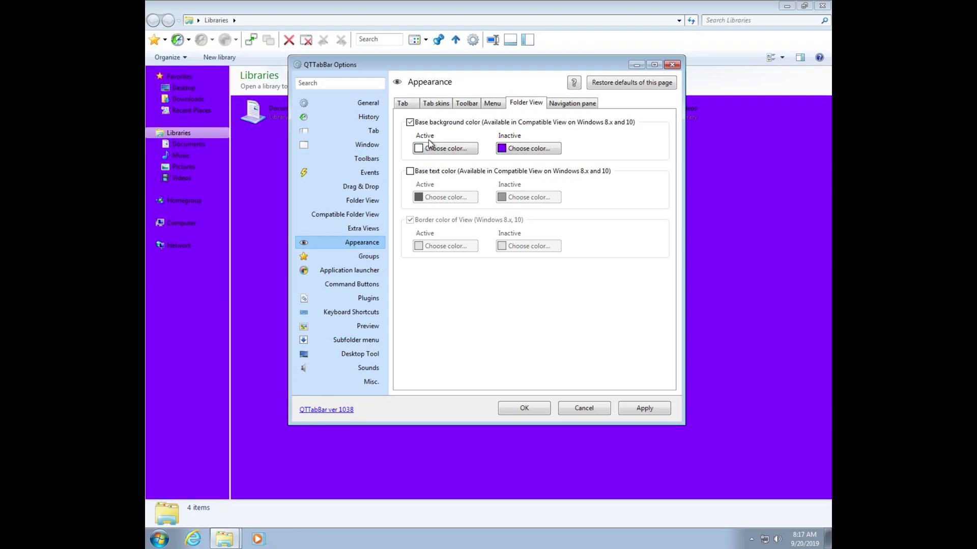
pyautogui.click(533, 151)
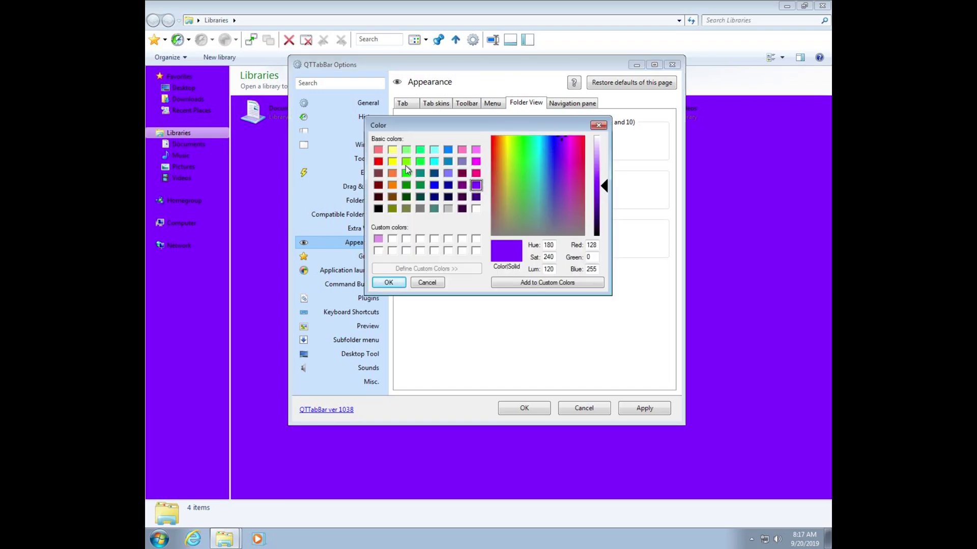
pyautogui.click(378, 161)
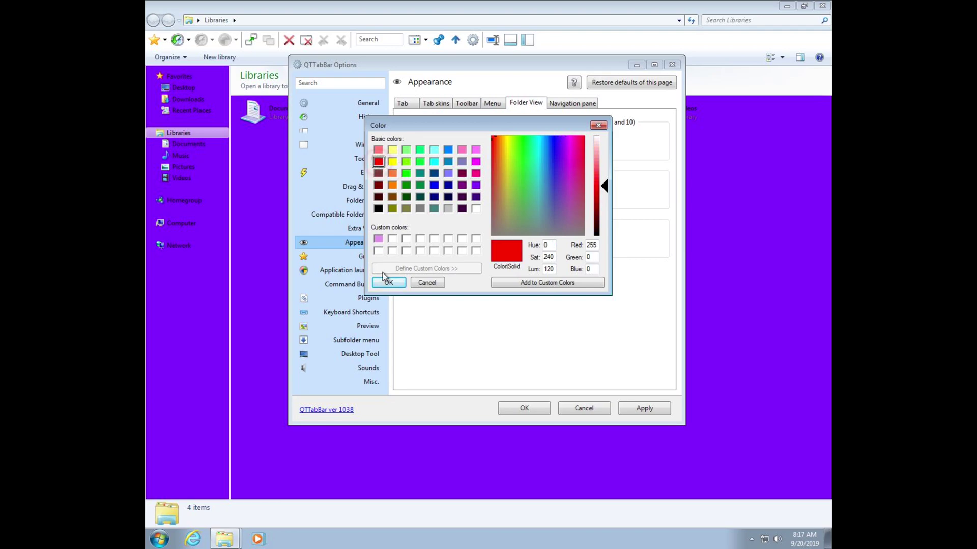
pyautogui.click(387, 283)
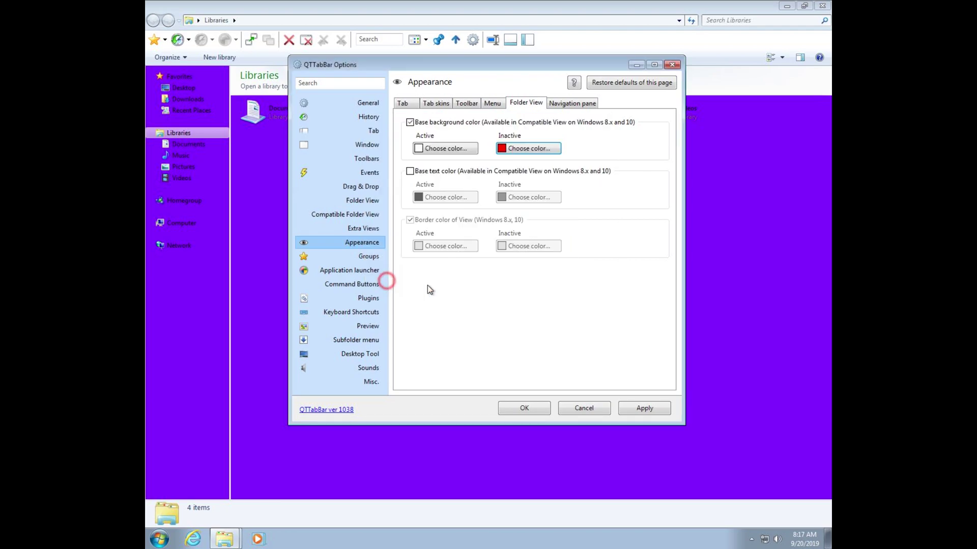
pyautogui.click(643, 410)
pyautogui.click(458, 64)
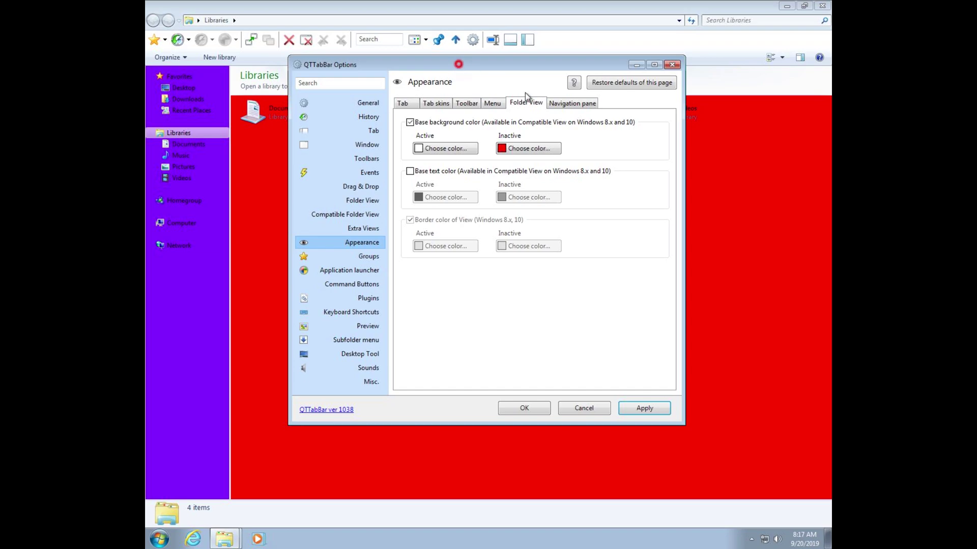
pyautogui.moveTo(458, 64); pyautogui.dragTo(504, 74)
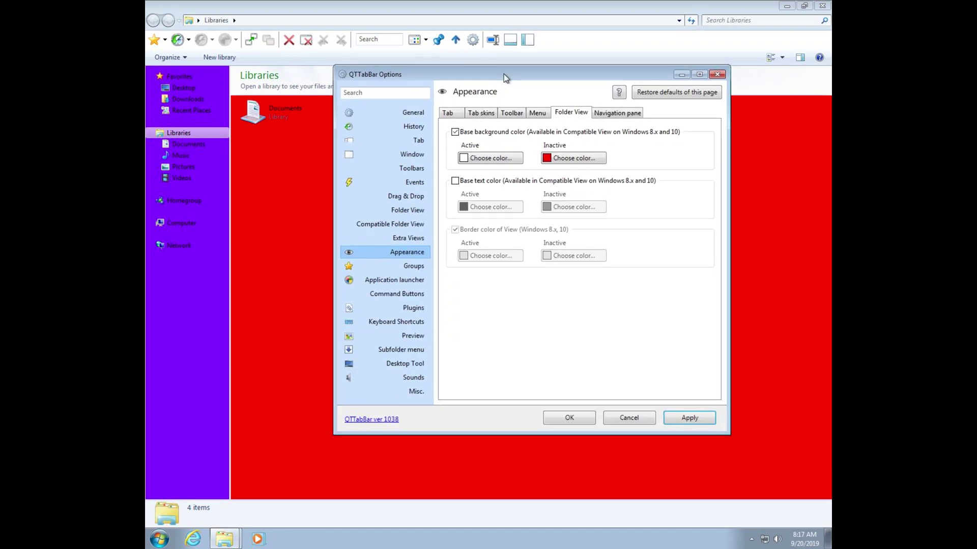
# Set the Folder View active background colour to red and apply it
pyautogui.click(483, 158)
pyautogui.click(378, 161)
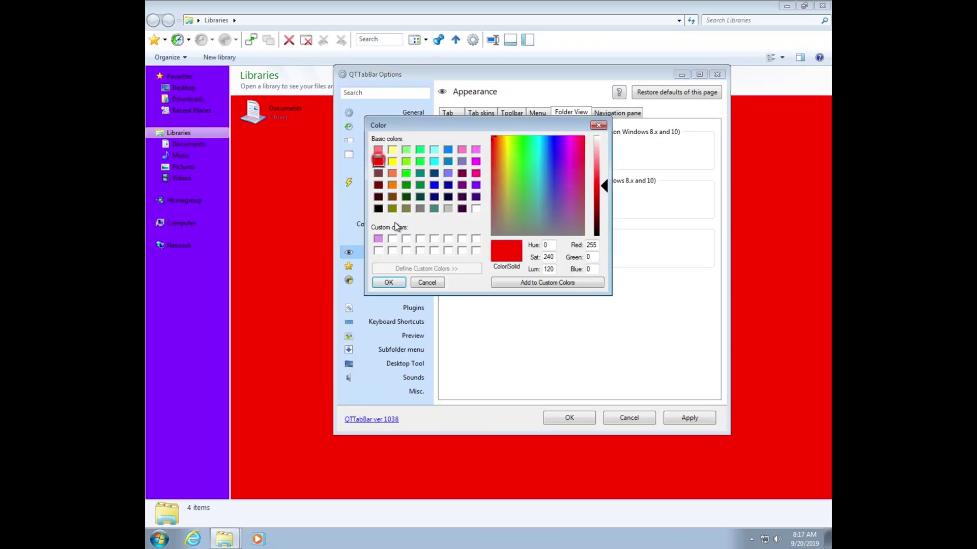
pyautogui.click(389, 282)
pyautogui.click(682, 413)
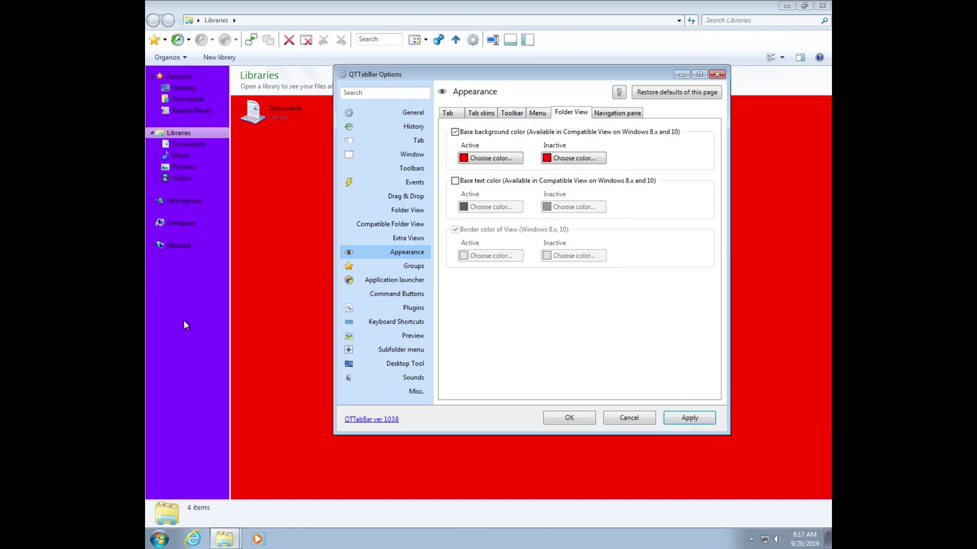
# Set the navigation pane back colour to red, apply, and close QTTabBar Options
pyautogui.click(630, 114)
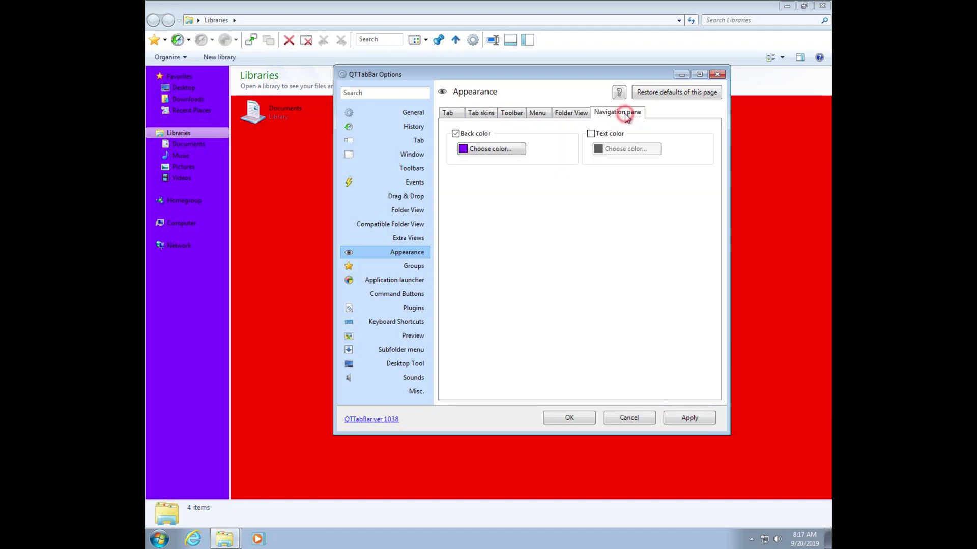
pyautogui.click(487, 151)
pyautogui.click(378, 162)
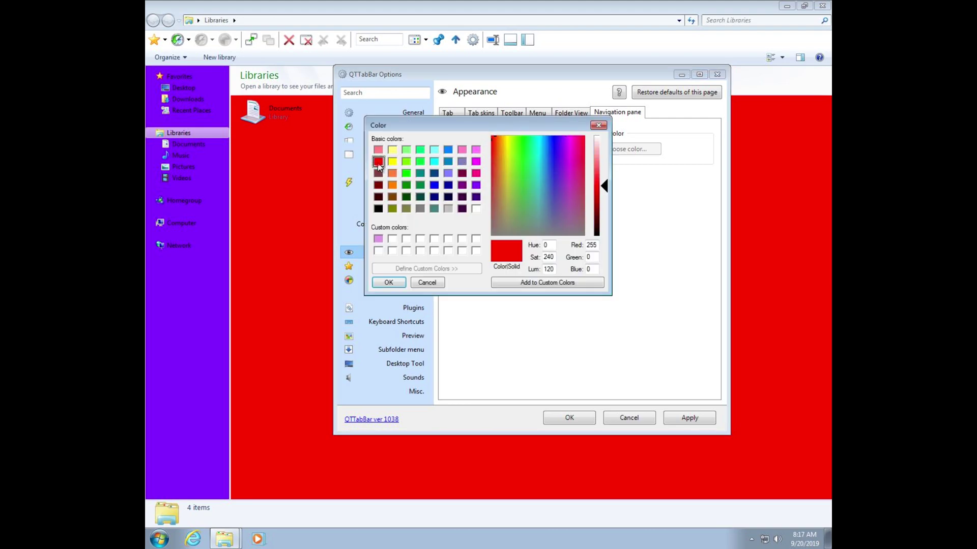
pyautogui.click(385, 282)
pyautogui.click(689, 417)
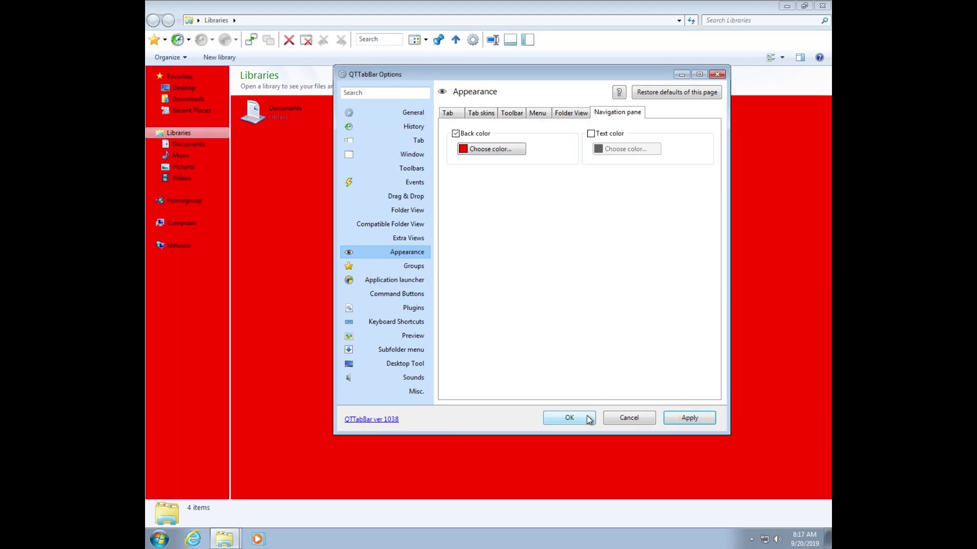
pyautogui.click(570, 417)
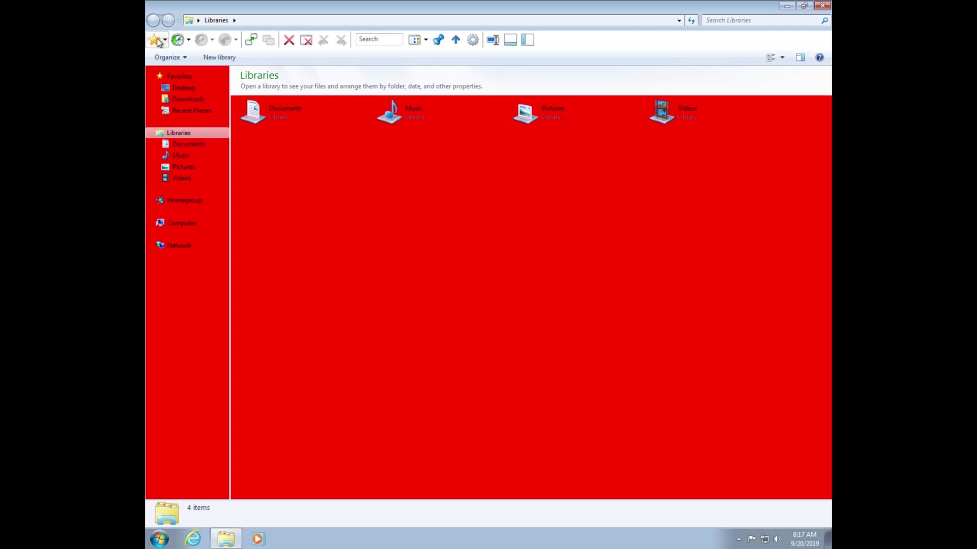
# Hide Command Bar 1, then close and reopen Explorer twice to confirm the red colours persist
pyautogui.rightClick(436, 58)
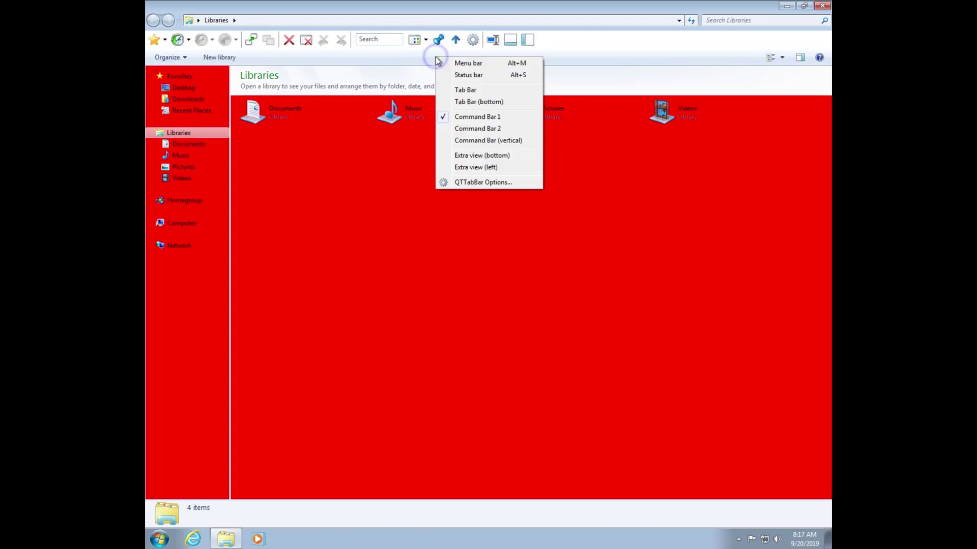
pyautogui.click(454, 117)
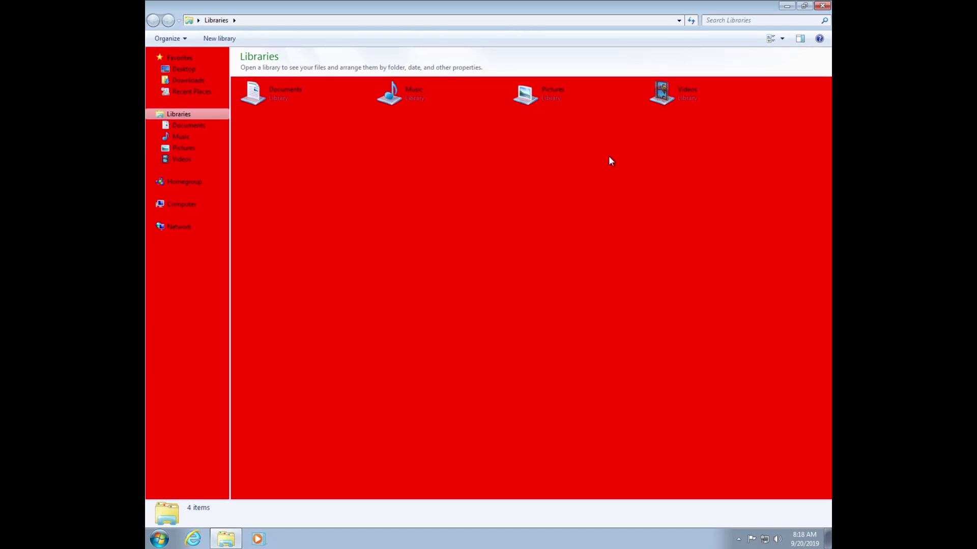
pyautogui.click(821, 7)
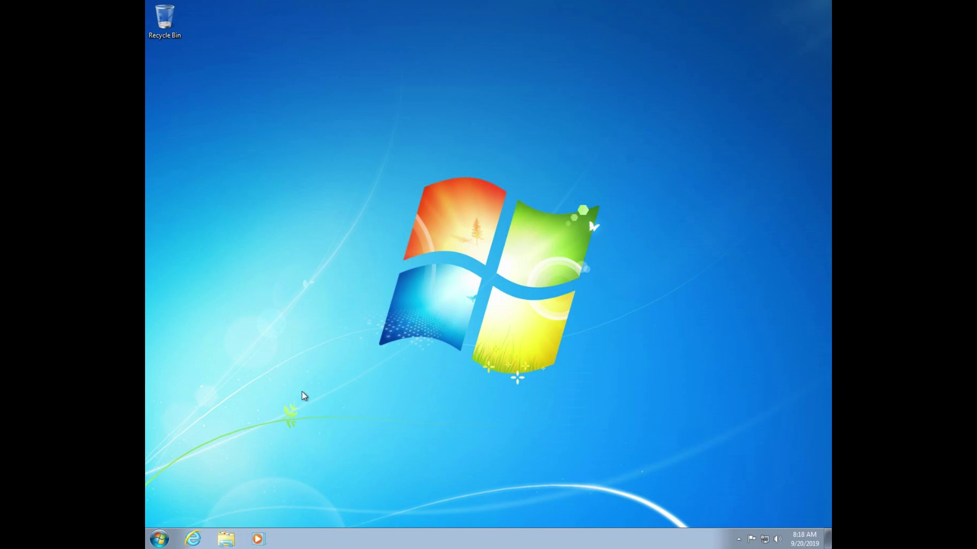
pyautogui.click(226, 539)
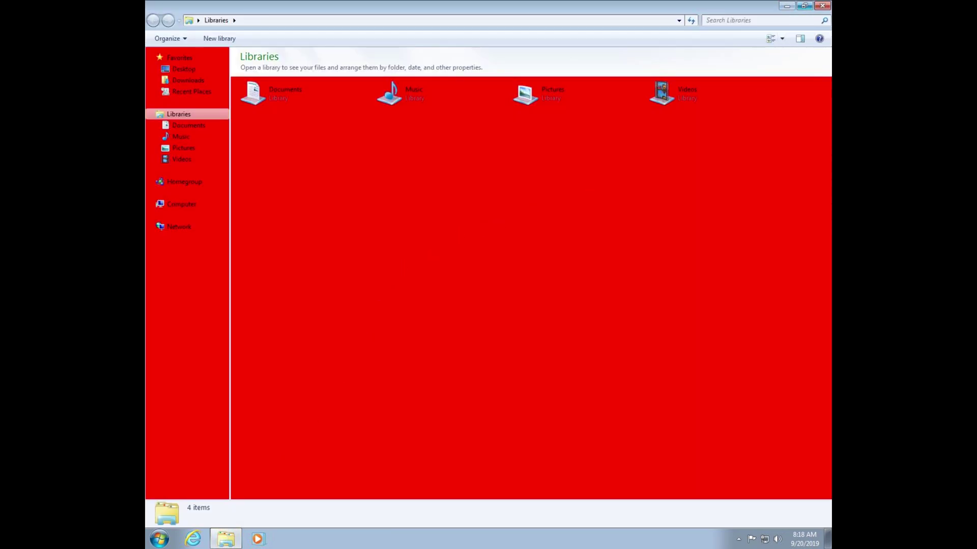
pyautogui.click(821, 7)
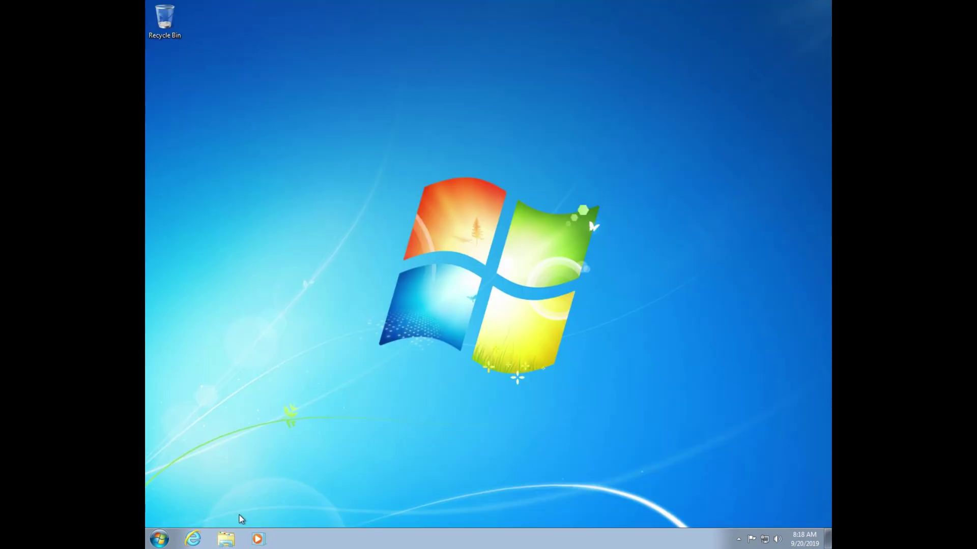
pyautogui.click(226, 538)
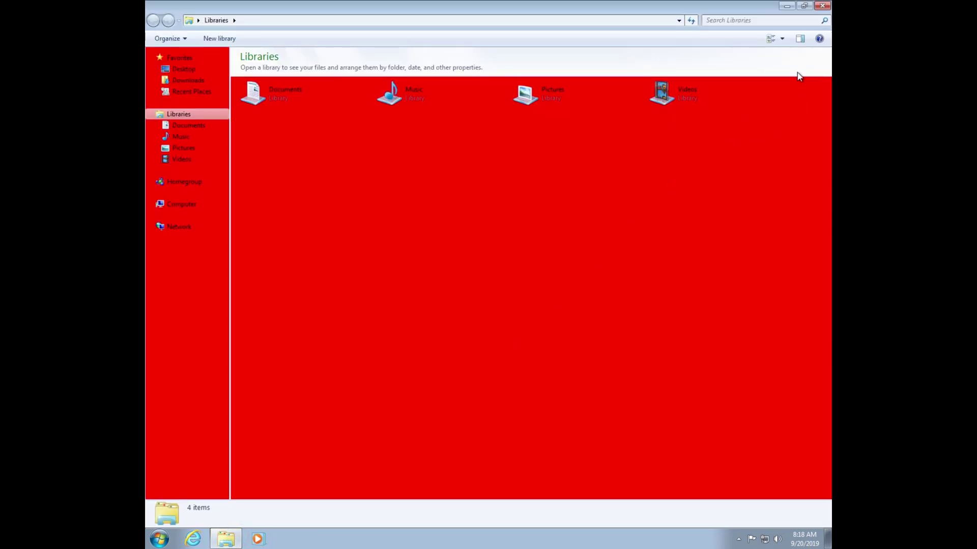